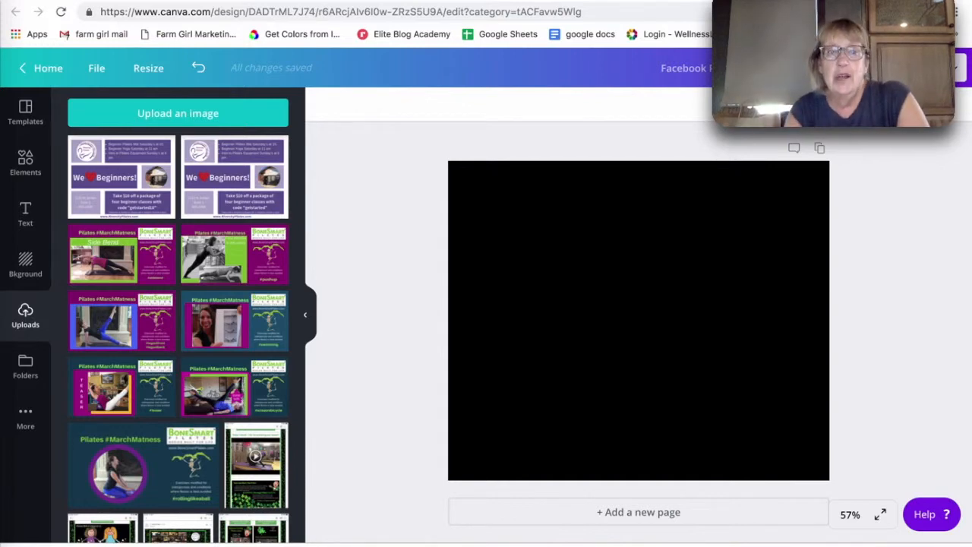
Step: Add the recently used circular frame to the canvas and fill it with the free beagle photo
{"action": "left_click", "coordinate": [26, 163]}
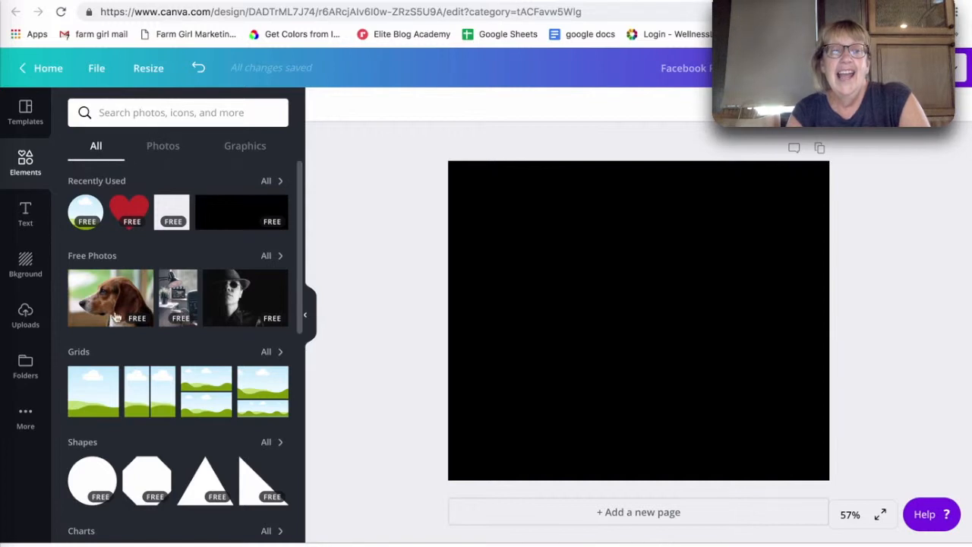
{"action": "left_click", "coordinate": [83, 215]}
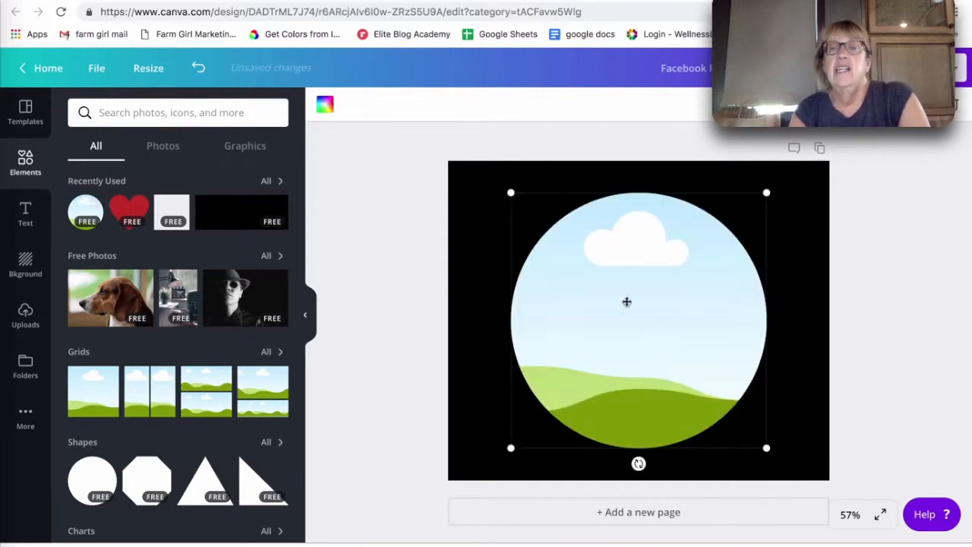
{"action": "mouse_move", "coordinate": [627, 296]}
{"action": "left_mouse_down"}
{"action": "mouse_move", "coordinate": [610, 282]}
{"action": "mouse_move", "coordinate": [620, 297]}
{"action": "left_mouse_up"}
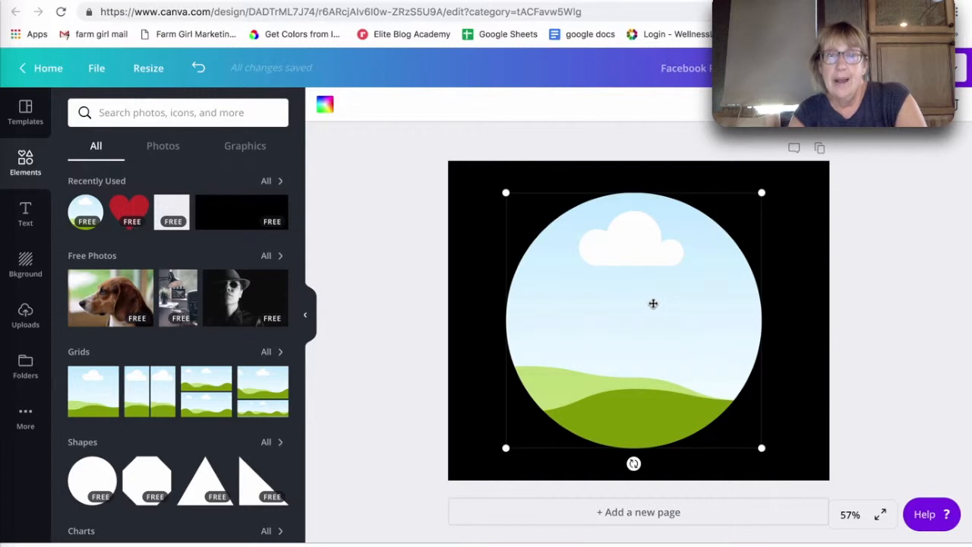
{"action": "left_click_drag", "start_coordinate": [103, 305], "coordinate": [633, 292]}
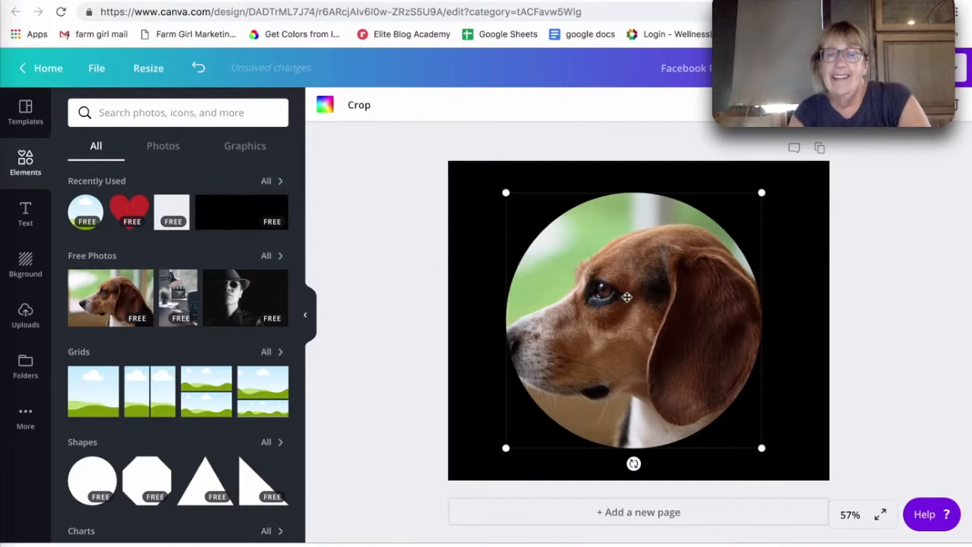
Step: Try enlarging the beagle photo inside the circular frame, and shift it to show more of the dog's ear
{"action": "double_click", "coordinate": [619, 310]}
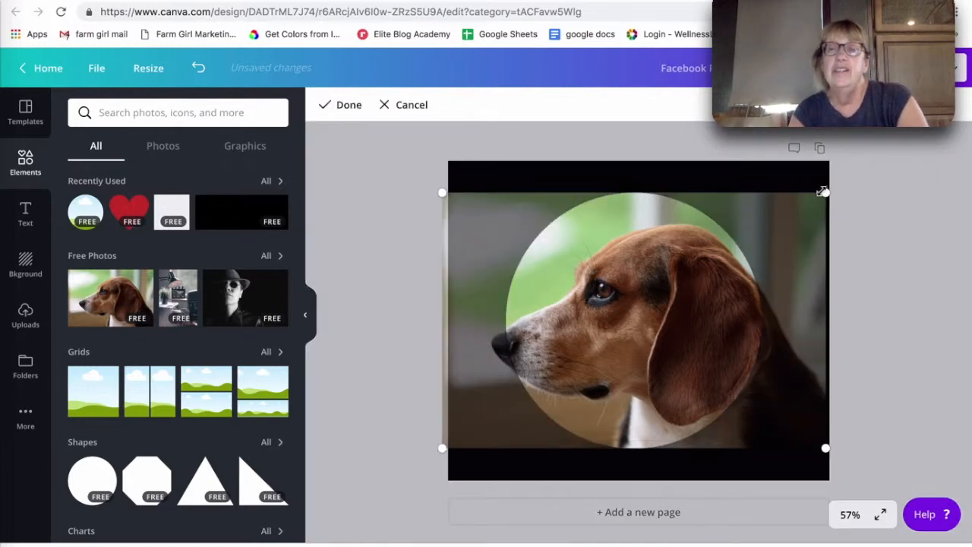
{"action": "left_click_drag", "start_coordinate": [825, 192], "coordinate": [968, 76]}
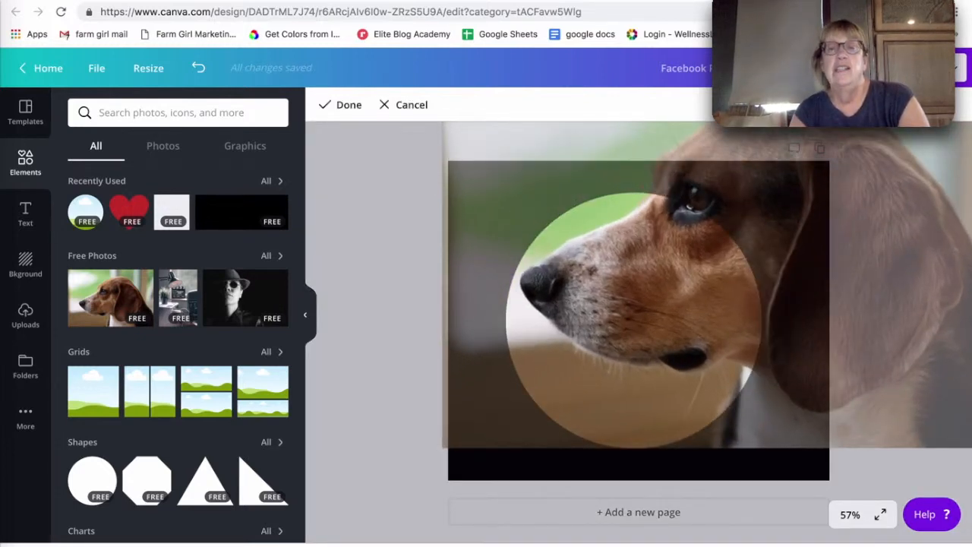
{"action": "left_click_drag", "start_coordinate": [668, 366], "coordinate": [692, 354]}
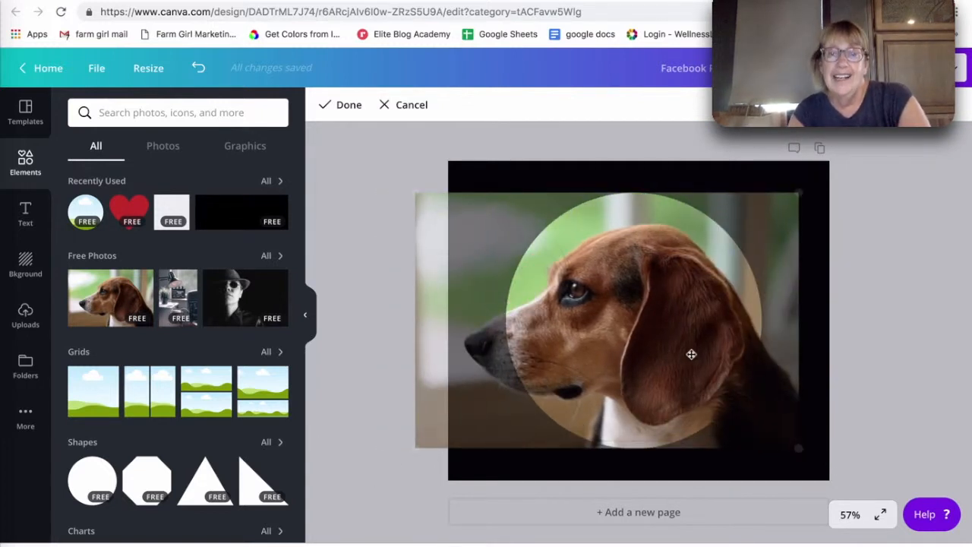
{"action": "left_click", "coordinate": [351, 106]}
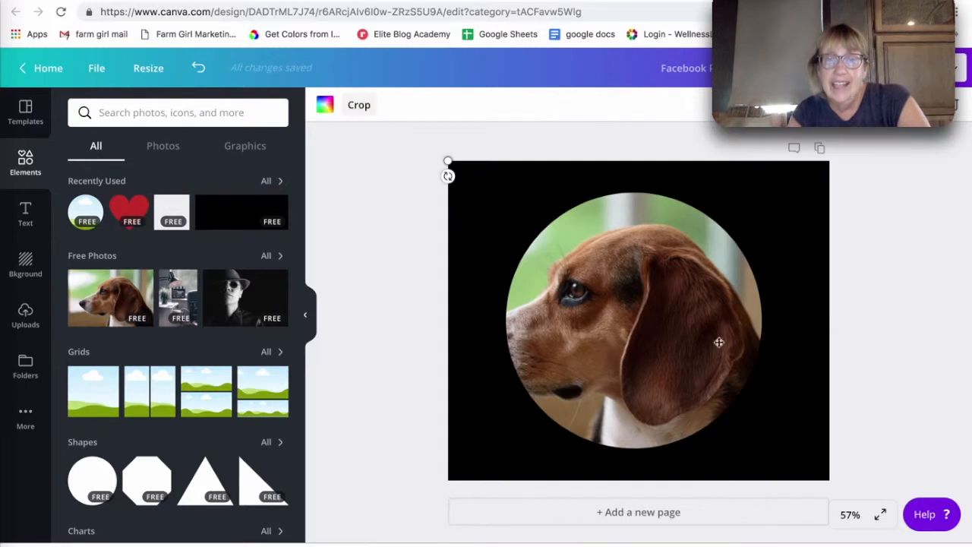
Step: Shrink and reposition the circular frame, and delete it from the canvas
{"action": "left_click_drag", "start_coordinate": [656, 339], "coordinate": [635, 321]}
{"action": "left_click_drag", "start_coordinate": [489, 440], "coordinate": [530, 397]}
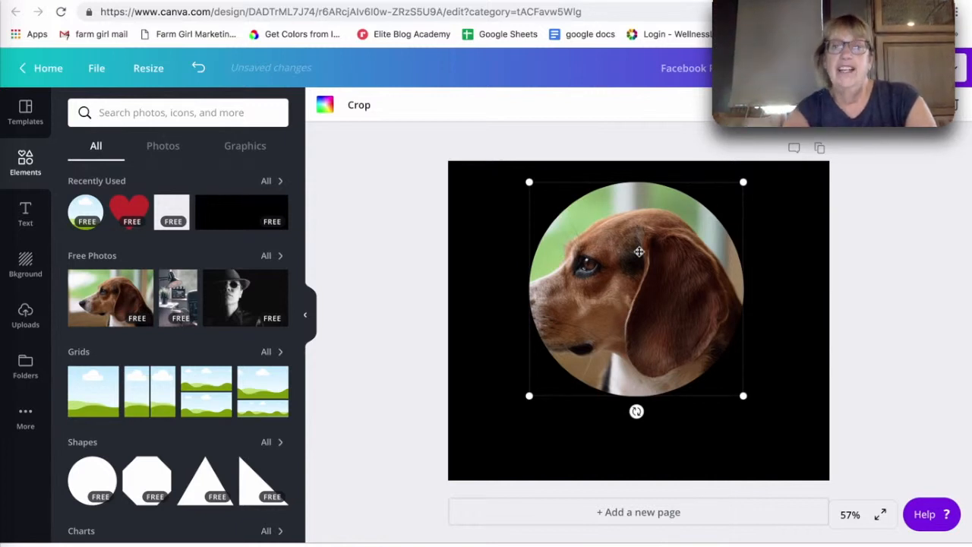
{"action": "key", "text": "Delete"}
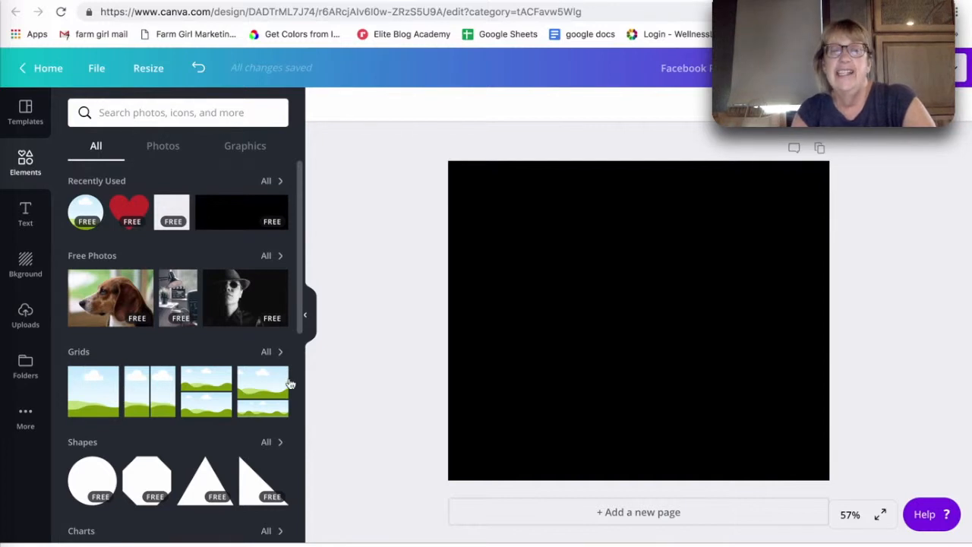
Step: Add a four-photo grid with a narrow and a wide cell above two smaller cells to the black canvas
{"action": "left_click", "coordinate": [267, 353]}
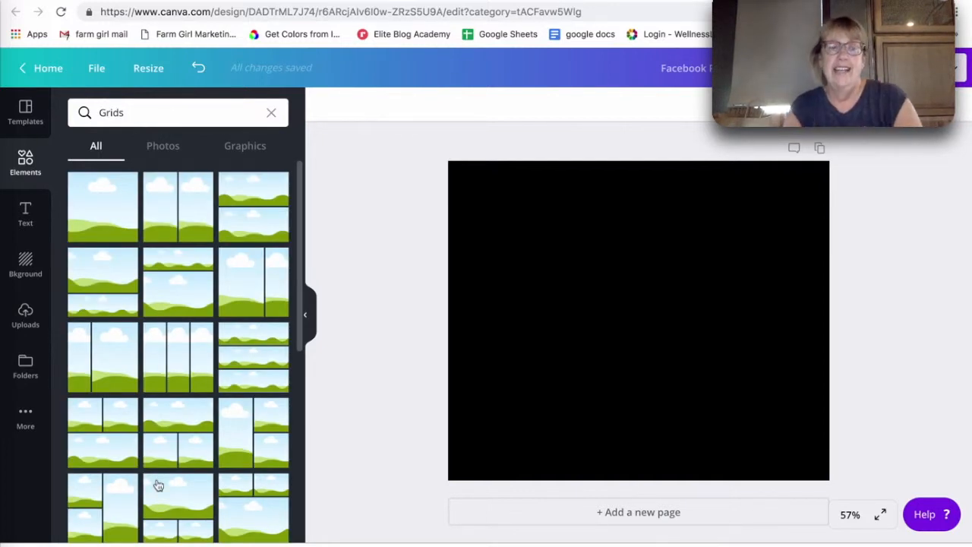
{"action": "scroll", "coordinate": [194, 463], "scroll_direction": "down", "scroll_amount": 3}
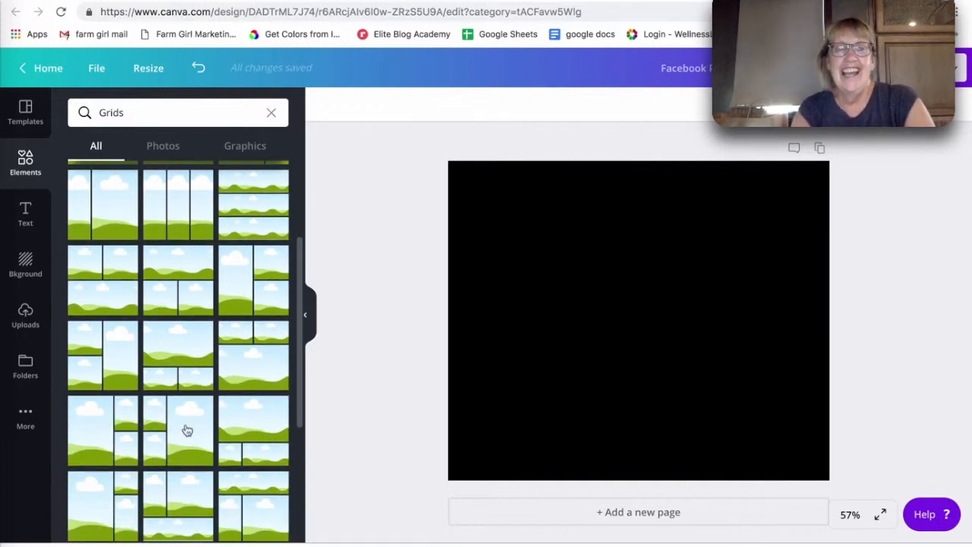
{"action": "scroll", "coordinate": [186, 430], "scroll_direction": "down", "scroll_amount": 5}
{"action": "scroll", "coordinate": [186, 430], "scroll_direction": "down", "scroll_amount": 4}
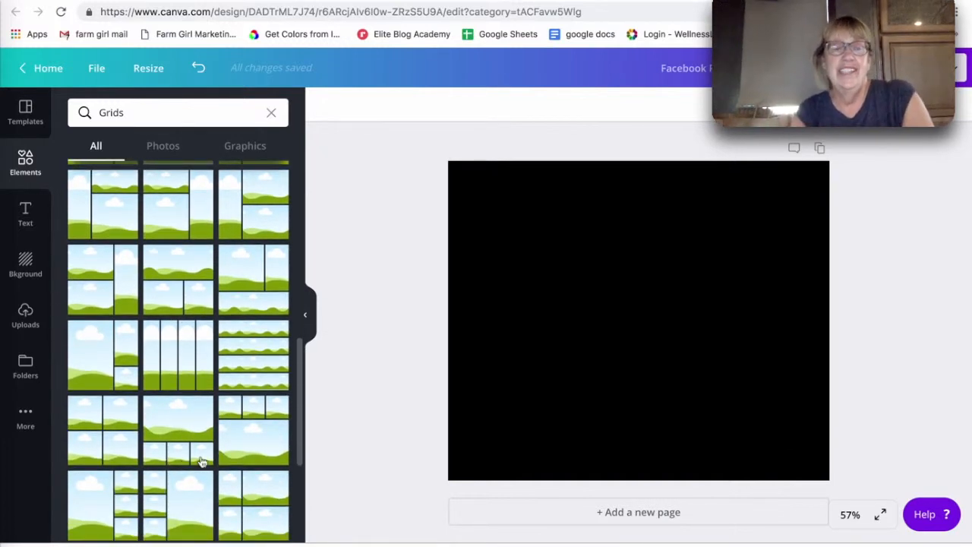
{"action": "scroll", "coordinate": [199, 502], "scroll_direction": "down", "scroll_amount": 5}
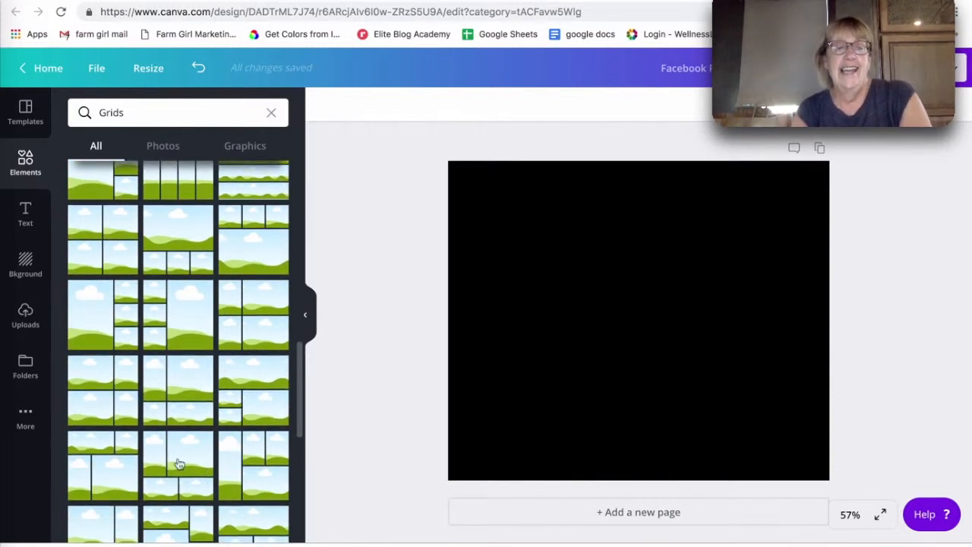
{"action": "left_click_drag", "start_coordinate": [180, 464], "coordinate": [655, 292]}
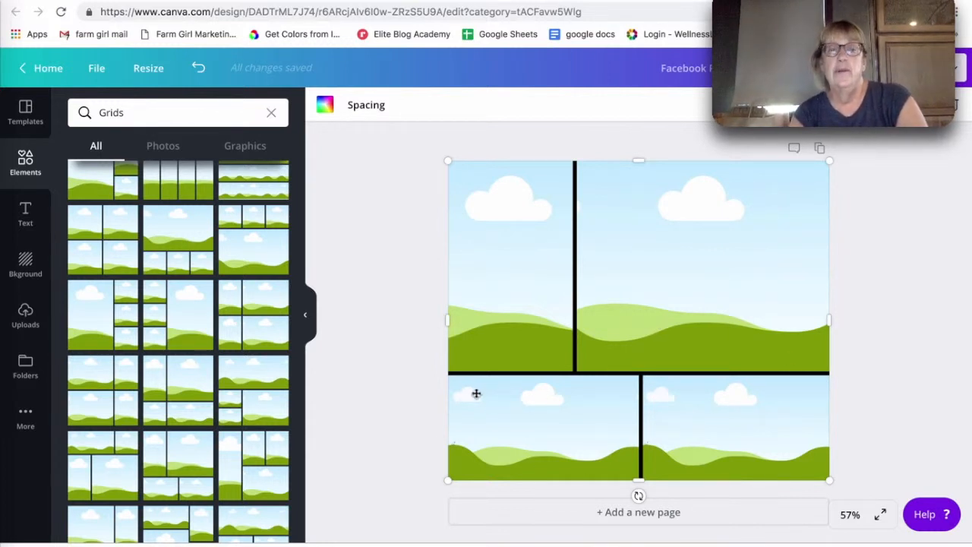
Step: Resize and center the photo grid so a narrow black border surrounds it on all sides
{"action": "left_click_drag", "start_coordinate": [527, 428], "coordinate": [685, 341]}
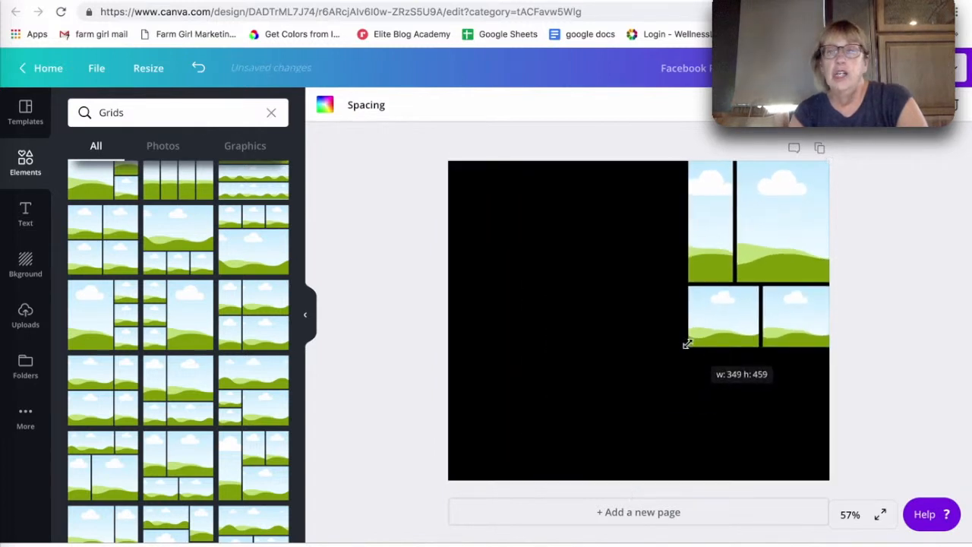
{"action": "left_click_drag", "start_coordinate": [740, 256], "coordinate": [648, 268]}
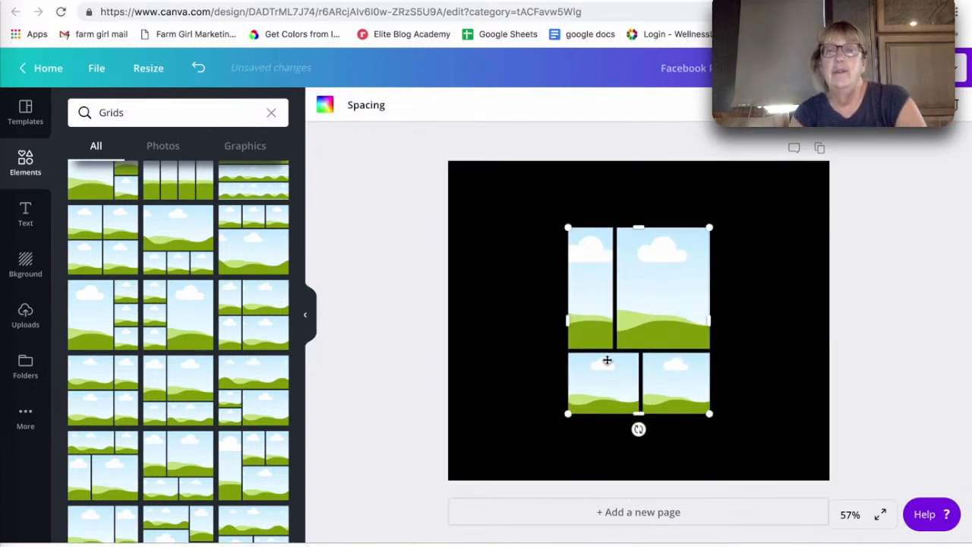
{"action": "left_click_drag", "start_coordinate": [568, 414], "coordinate": [470, 452]}
{"action": "left_click_drag", "start_coordinate": [709, 227], "coordinate": [809, 184]}
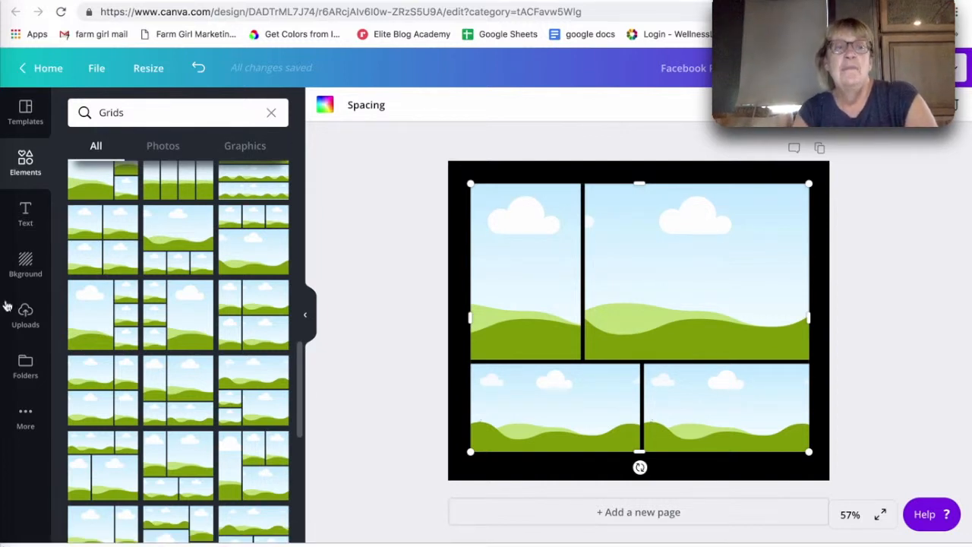
Step: Open the Cowboys photo folder from the full list of photo folders
{"action": "left_click", "coordinate": [25, 317]}
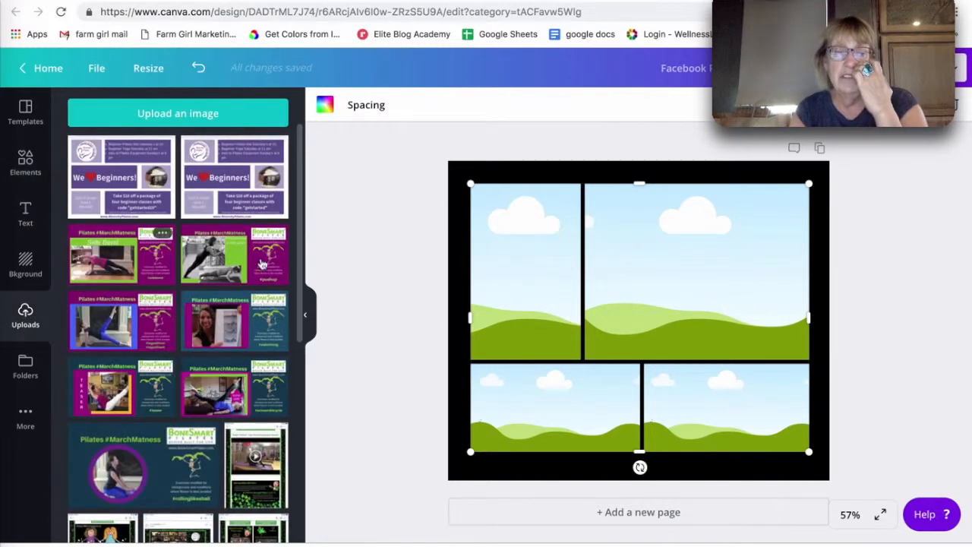
{"action": "scroll", "coordinate": [180, 406], "scroll_direction": "down", "scroll_amount": 5}
{"action": "scroll", "coordinate": [181, 407], "scroll_direction": "down", "scroll_amount": 10}
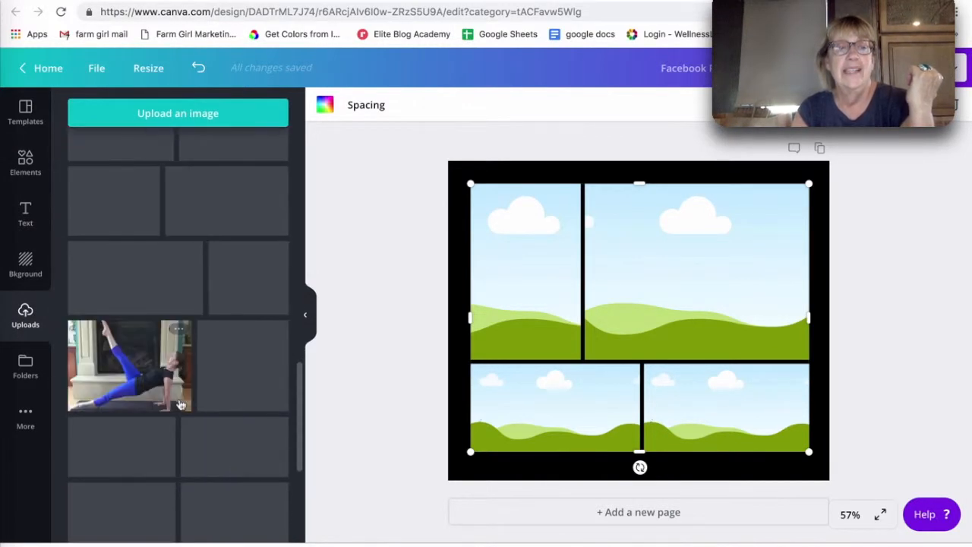
{"action": "scroll", "coordinate": [181, 406], "scroll_direction": "down", "scroll_amount": 4}
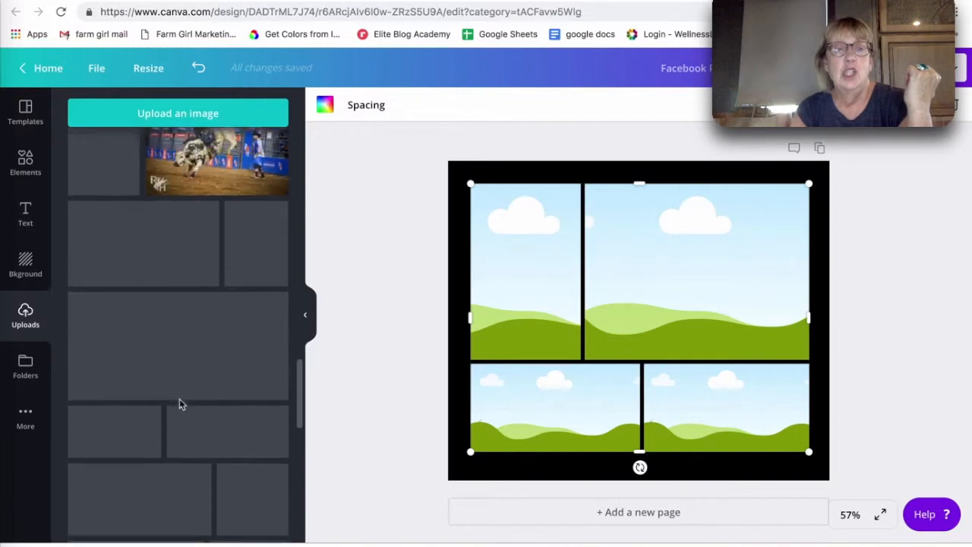
{"action": "left_click", "coordinate": [26, 365]}
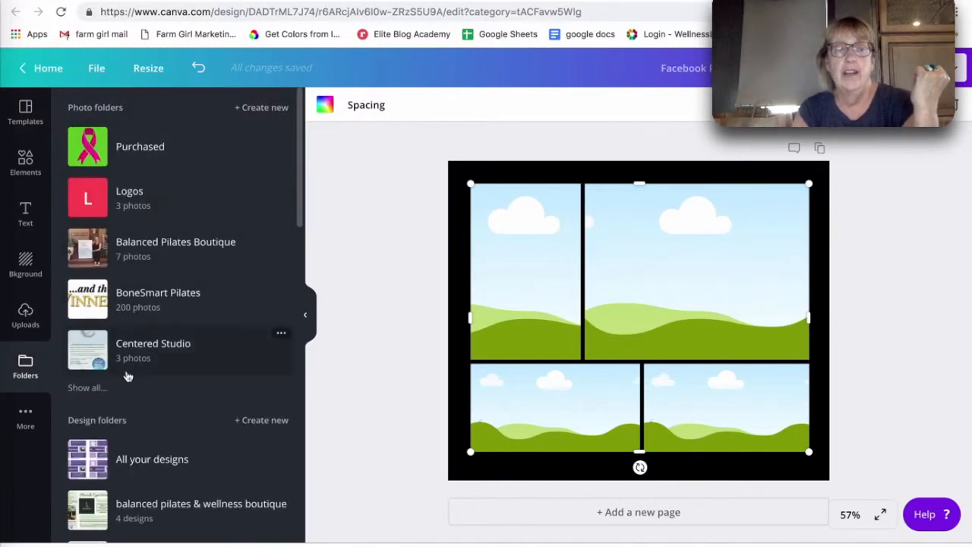
{"action": "left_click", "coordinate": [89, 388]}
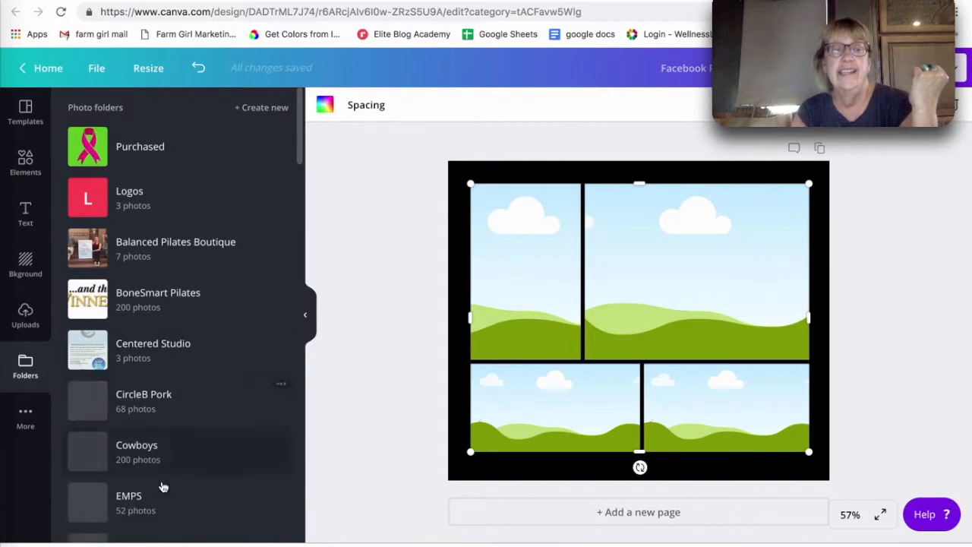
{"action": "scroll", "coordinate": [160, 487], "scroll_direction": "down", "scroll_amount": 4}
{"action": "scroll", "coordinate": [161, 486], "scroll_direction": "up", "scroll_amount": 3}
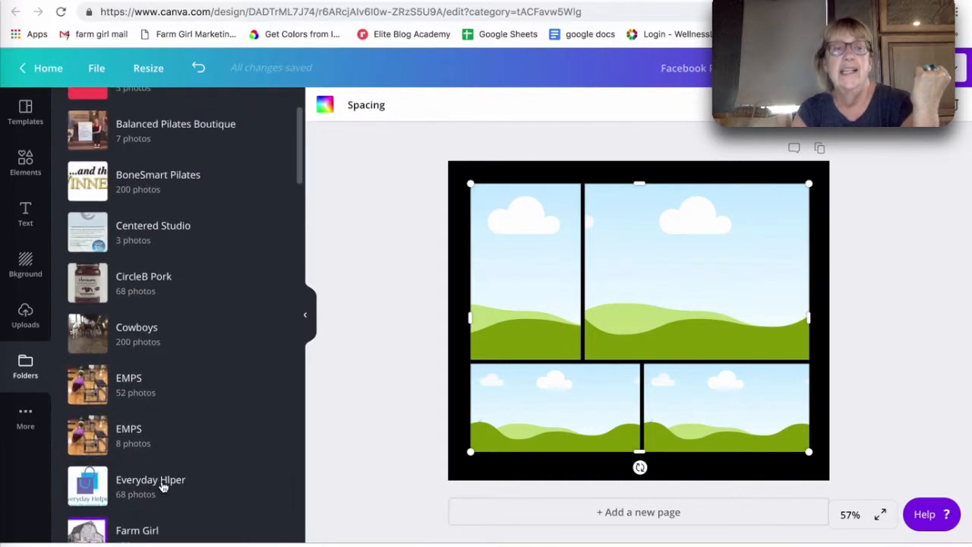
{"action": "left_click", "coordinate": [136, 326]}
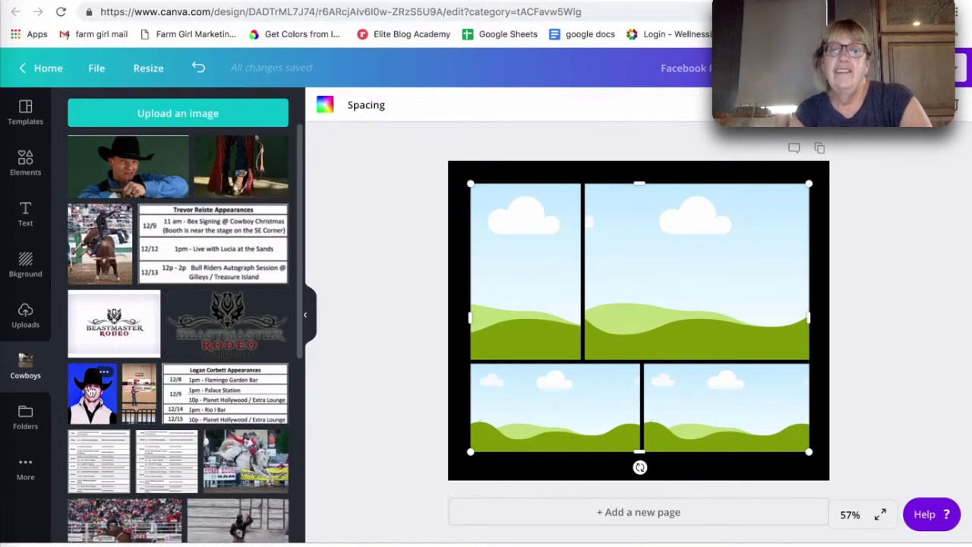
Step: Fill the narrow upper grid cell with the blue-background cowboy portrait and the wide upper cell with the white bucking horse photo
{"action": "left_click_drag", "start_coordinate": [91, 391], "coordinate": [524, 231]}
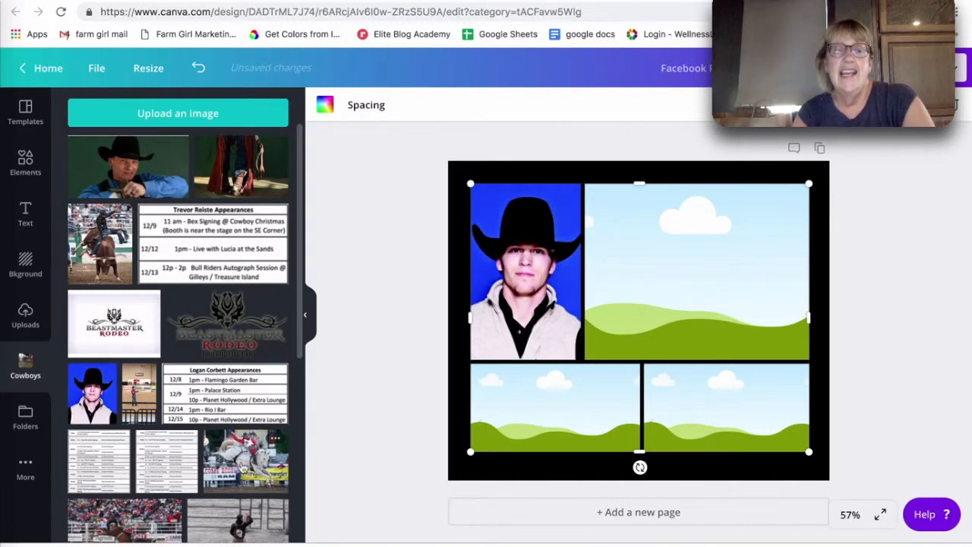
{"action": "scroll", "coordinate": [243, 466], "scroll_direction": "down", "scroll_amount": 3}
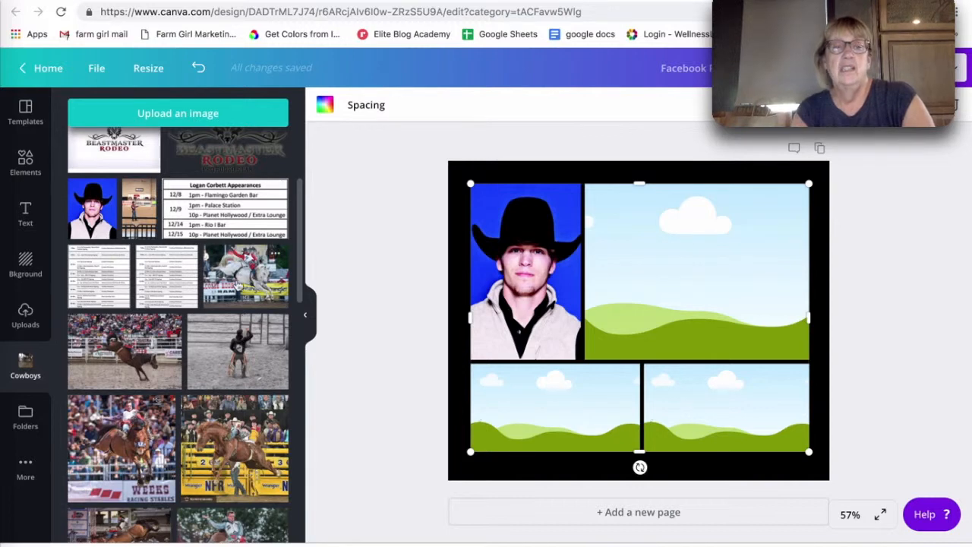
{"action": "left_click_drag", "start_coordinate": [259, 281], "coordinate": [741, 262]}
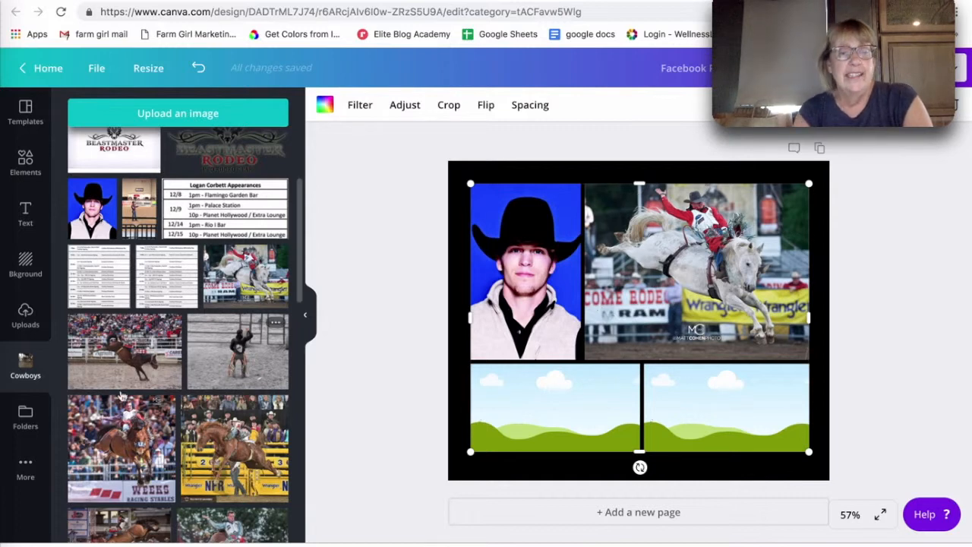
Step: Fill the lower-right grid cell with the photo of the cowboy in a black hat and blue shirt
{"action": "scroll", "coordinate": [183, 414], "scroll_direction": "down", "scroll_amount": 10}
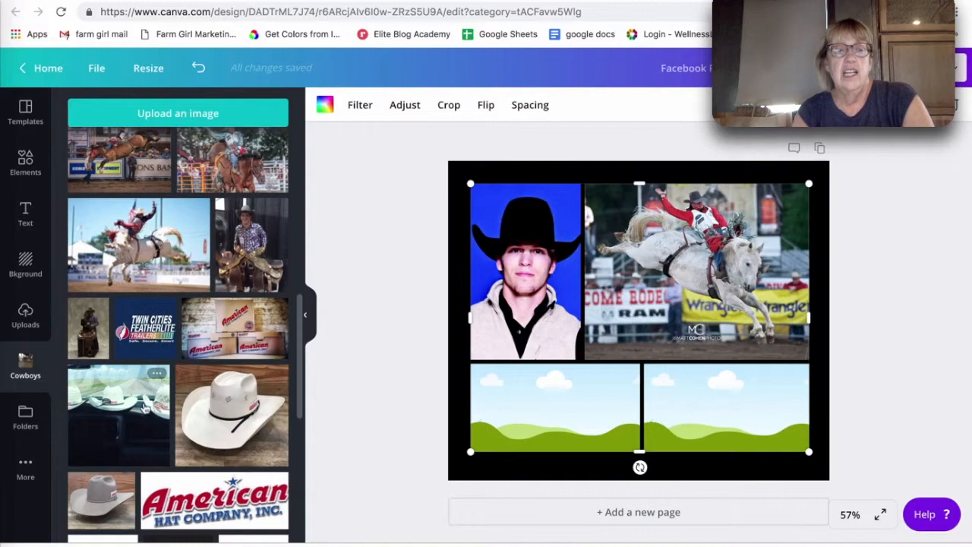
{"action": "scroll", "coordinate": [148, 422], "scroll_direction": "down", "scroll_amount": 12}
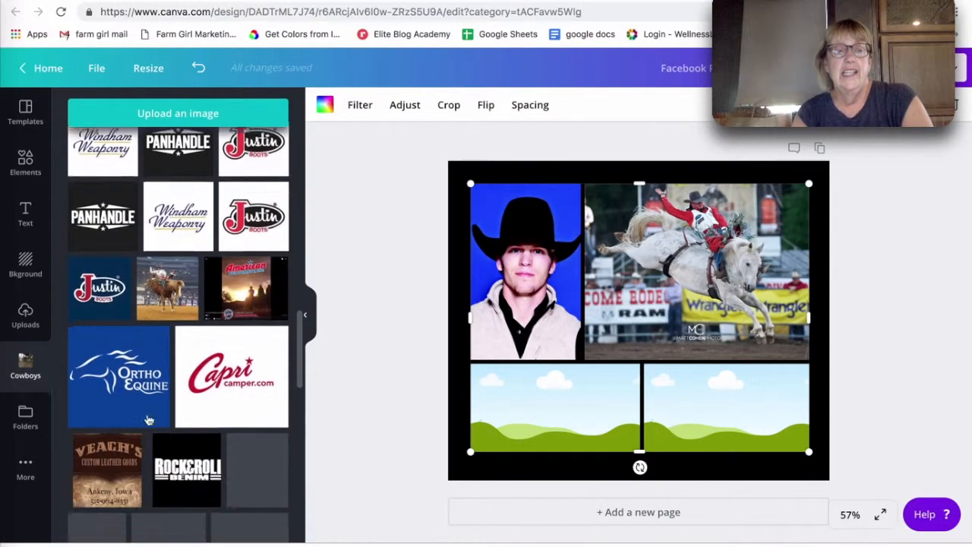
{"action": "scroll", "coordinate": [149, 420], "scroll_direction": "up", "scroll_amount": 15}
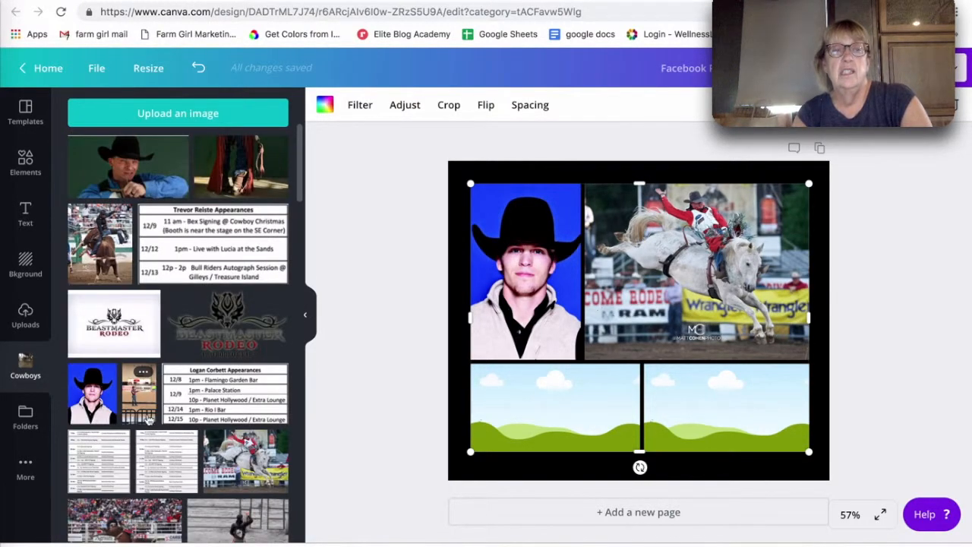
{"action": "left_click_drag", "start_coordinate": [152, 173], "coordinate": [667, 402]}
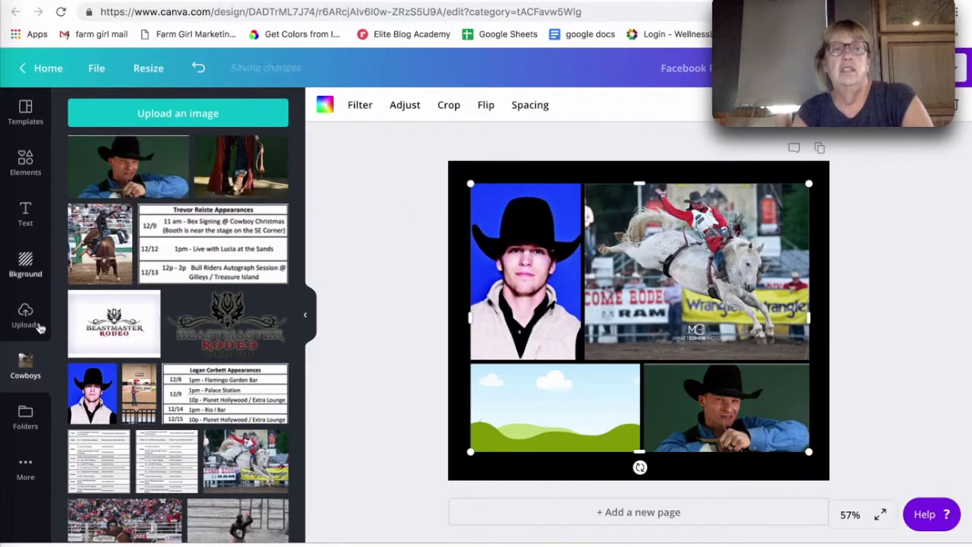
Step: Try the bull rider photo in the empty lower-left grid cell, reposition it within the cell, and remove it
{"action": "scroll", "coordinate": [135, 397], "scroll_direction": "down", "scroll_amount": 5}
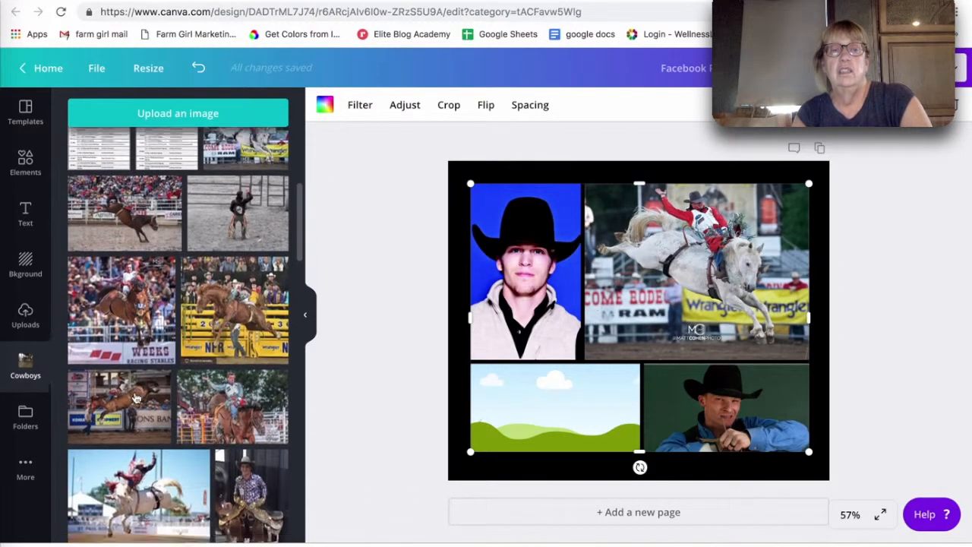
{"action": "scroll", "coordinate": [118, 353], "scroll_direction": "down", "scroll_amount": 3}
{"action": "scroll", "coordinate": [116, 357], "scroll_direction": "up", "scroll_amount": 8}
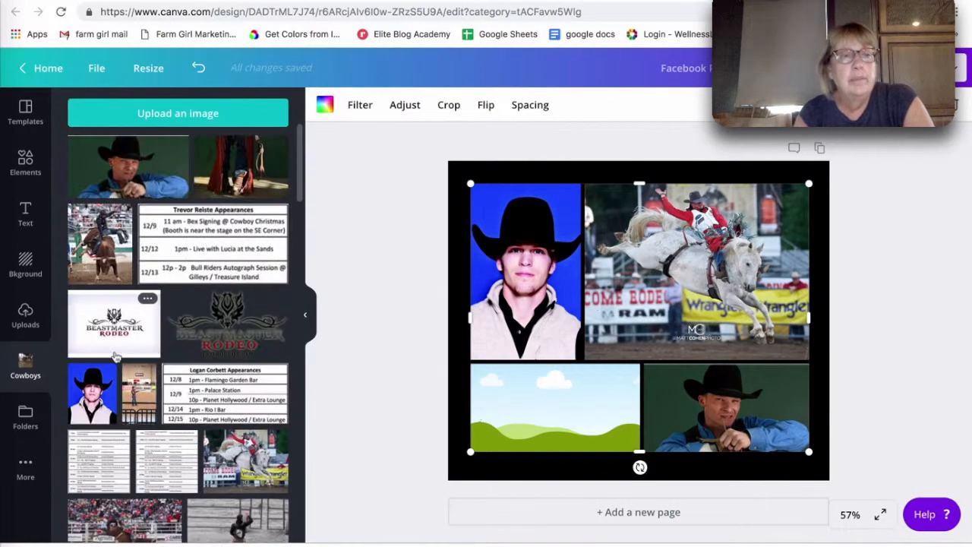
{"action": "scroll", "coordinate": [115, 357], "scroll_direction": "down", "scroll_amount": 5}
{"action": "scroll", "coordinate": [114, 319], "scroll_direction": "up", "scroll_amount": 5}
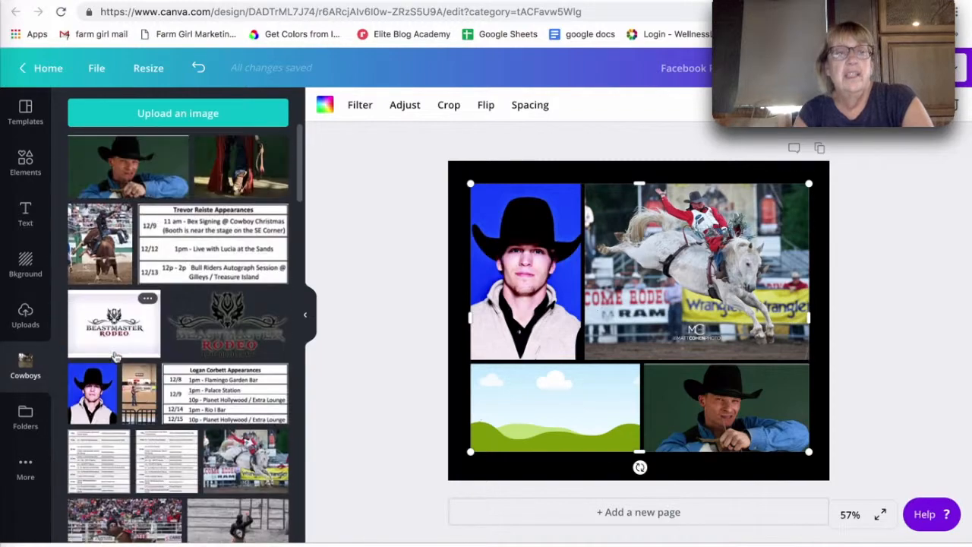
{"action": "left_click_drag", "start_coordinate": [107, 232], "coordinate": [577, 413]}
{"action": "left_click_drag", "start_coordinate": [577, 413], "coordinate": [593, 530]}
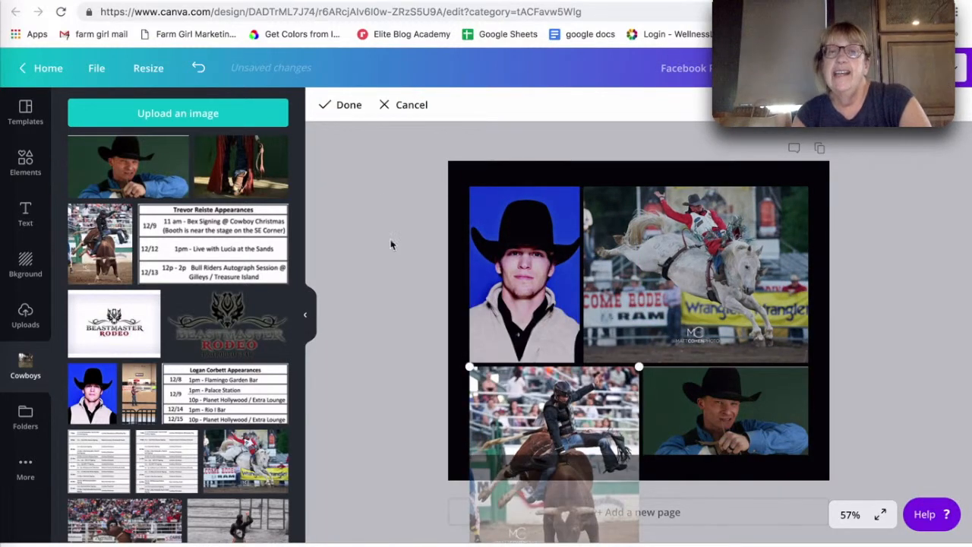
{"action": "left_click", "coordinate": [351, 106]}
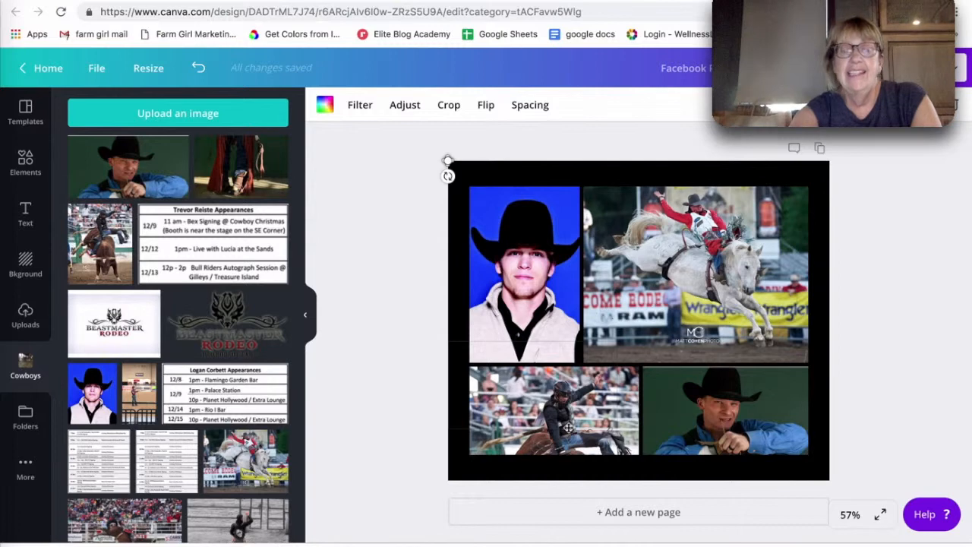
{"action": "key", "text": "Delete"}
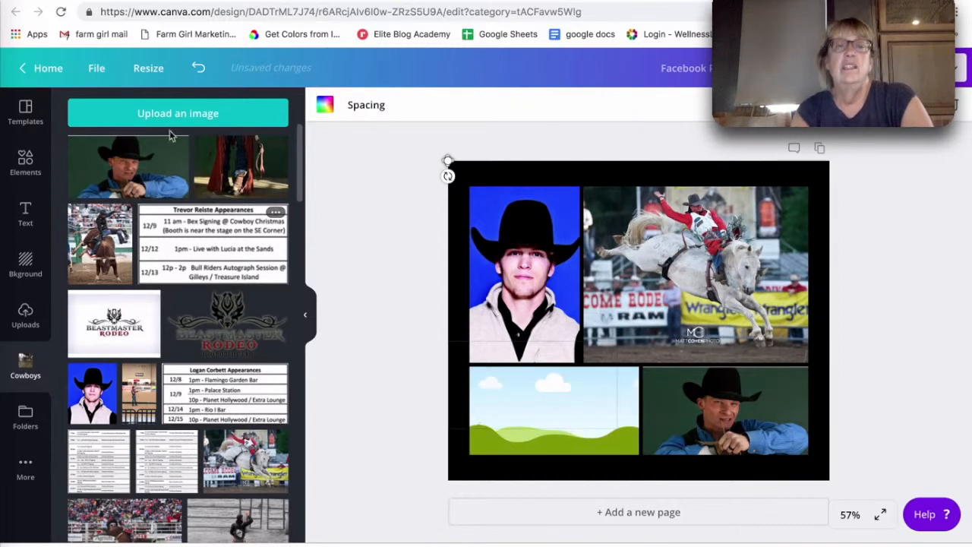
Step: Replace the blue-background portrait with the bull rider photo and fill the lower-left cell with the brown bucking horse photo
{"action": "left_click", "coordinate": [89, 238]}
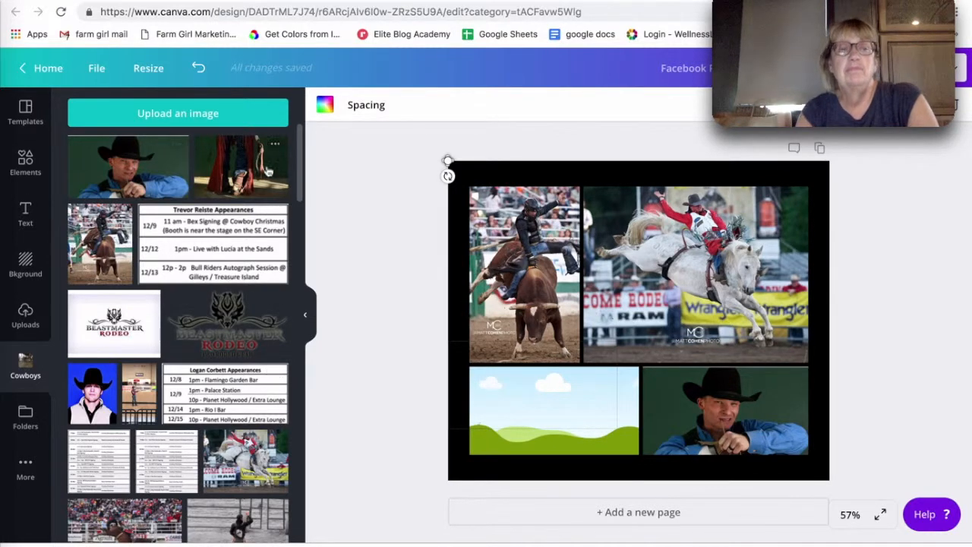
{"action": "scroll", "coordinate": [194, 385], "scroll_direction": "down", "scroll_amount": 3}
{"action": "scroll", "coordinate": [194, 385], "scroll_direction": "down", "scroll_amount": 10}
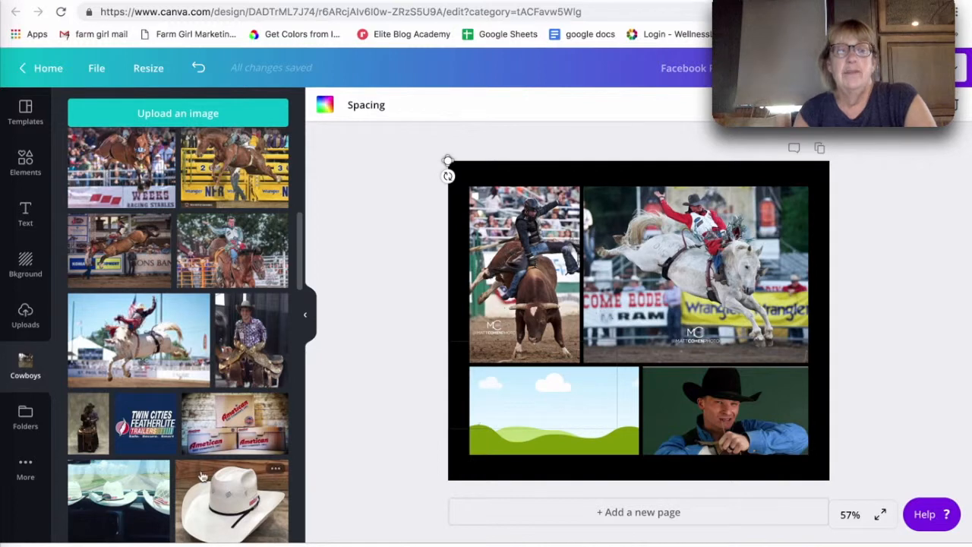
{"action": "scroll", "coordinate": [114, 521], "scroll_direction": "down", "scroll_amount": 9}
{"action": "scroll", "coordinate": [203, 475], "scroll_direction": "down", "scroll_amount": 7}
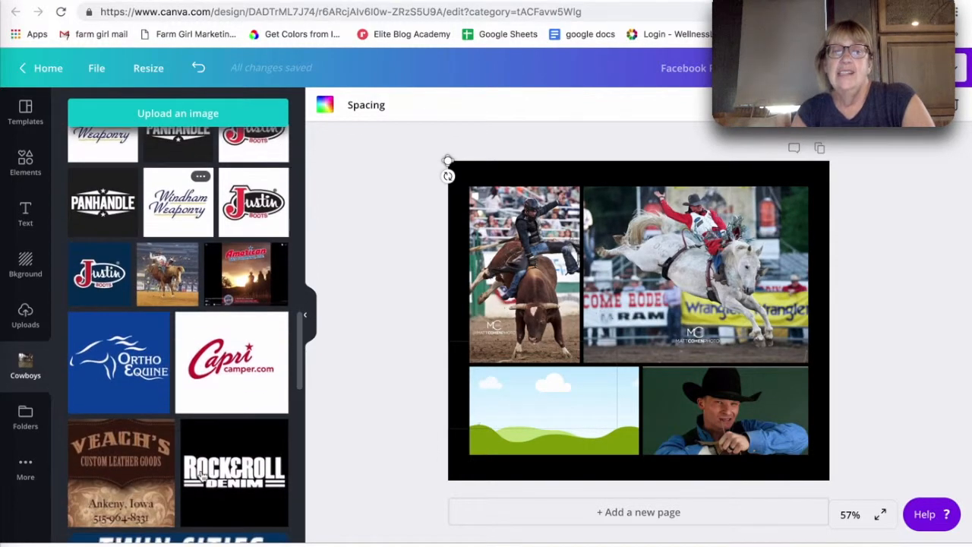
{"action": "left_click_drag", "start_coordinate": [167, 273], "coordinate": [534, 393]}
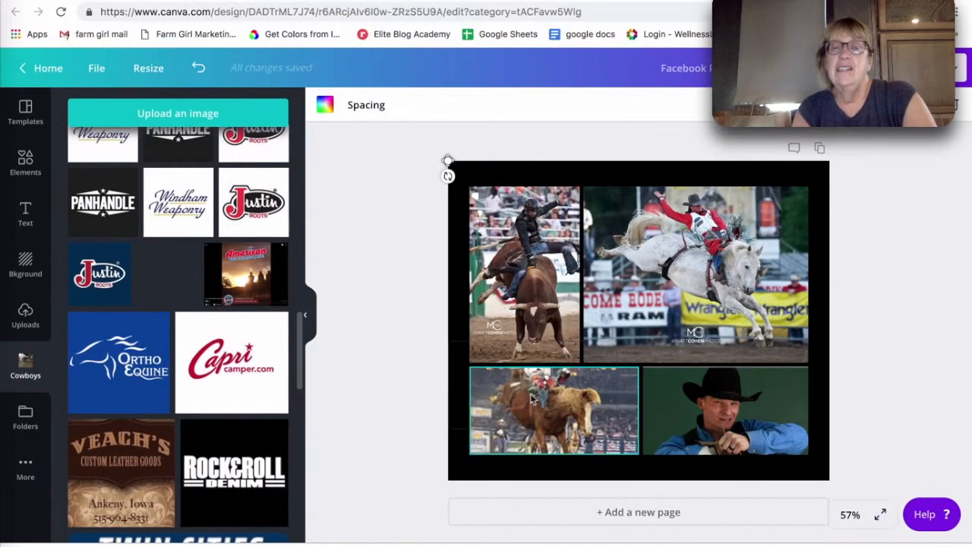
Step: Reposition the brown bucking horse photo downward within its cell so the rider's head and upper body are in view
{"action": "double_click", "coordinate": [532, 393]}
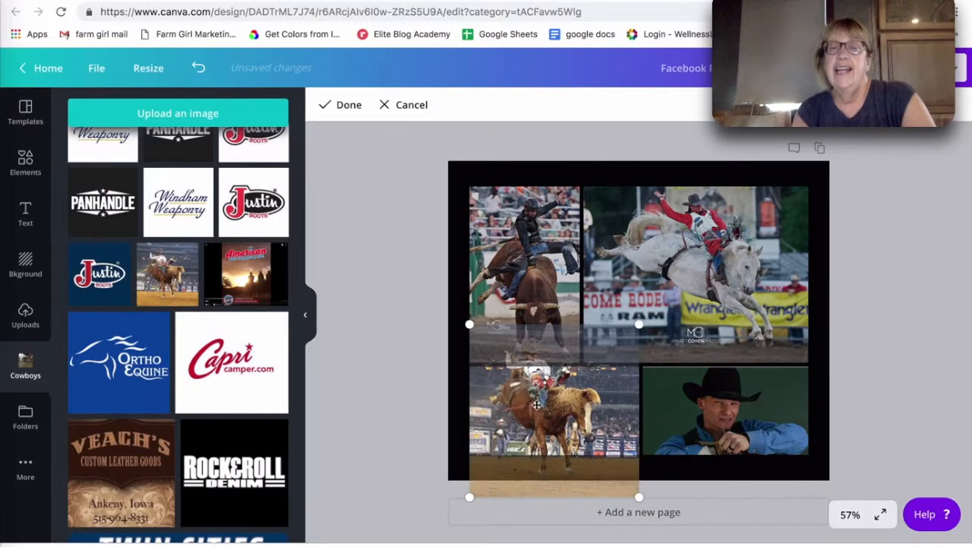
{"action": "left_click_drag", "start_coordinate": [534, 396], "coordinate": [544, 414]}
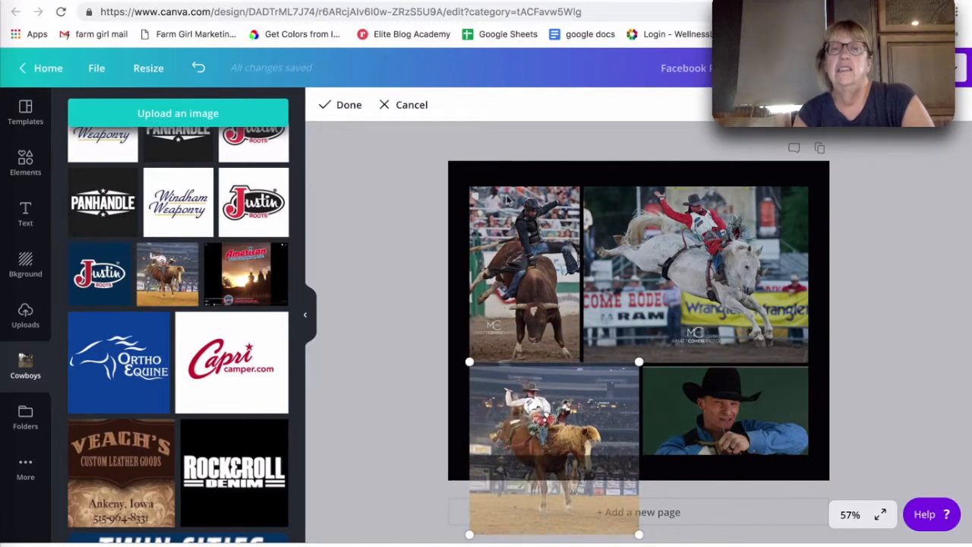
{"action": "left_click", "coordinate": [347, 104]}
Step: Reduce the photo grid's height from its lower edge to leave a deeper black strip beneath the photos
{"action": "left_click", "coordinate": [467, 462]}
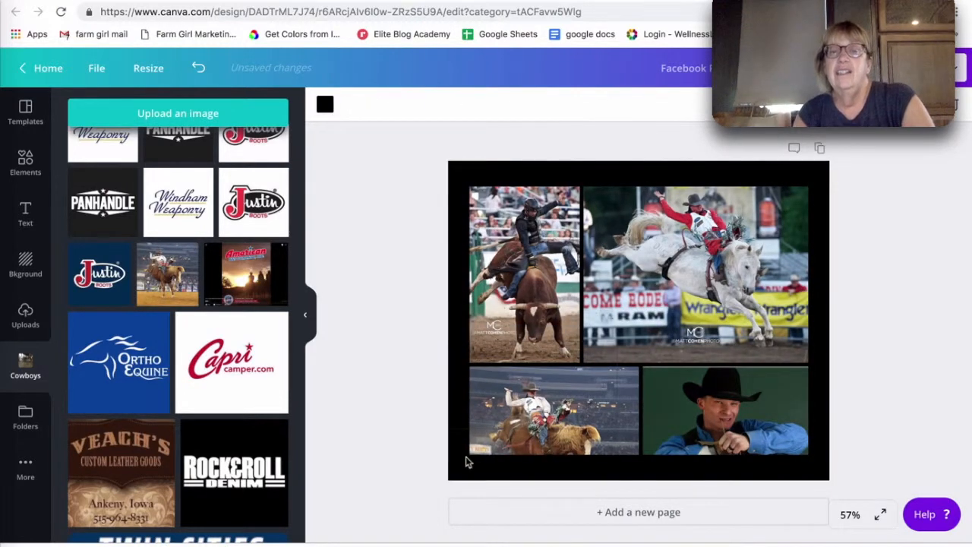
{"action": "left_click", "coordinate": [479, 458]}
{"action": "mouse_move", "coordinate": [463, 458]}
{"action": "left_mouse_down"}
{"action": "mouse_move", "coordinate": [661, 293]}
{"action": "mouse_move", "coordinate": [714, 269]}
{"action": "mouse_move", "coordinate": [463, 391]}
{"action": "mouse_move", "coordinate": [462, 486]}
{"action": "mouse_move", "coordinate": [491, 512]}
{"action": "mouse_move", "coordinate": [449, 242]}
{"action": "mouse_move", "coordinate": [510, 404]}
{"action": "mouse_move", "coordinate": [467, 373]}
{"action": "mouse_move", "coordinate": [460, 280]}
{"action": "mouse_move", "coordinate": [457, 465]}
{"action": "mouse_move", "coordinate": [462, 427]}
{"action": "mouse_move", "coordinate": [467, 441]}
{"action": "left_mouse_up"}
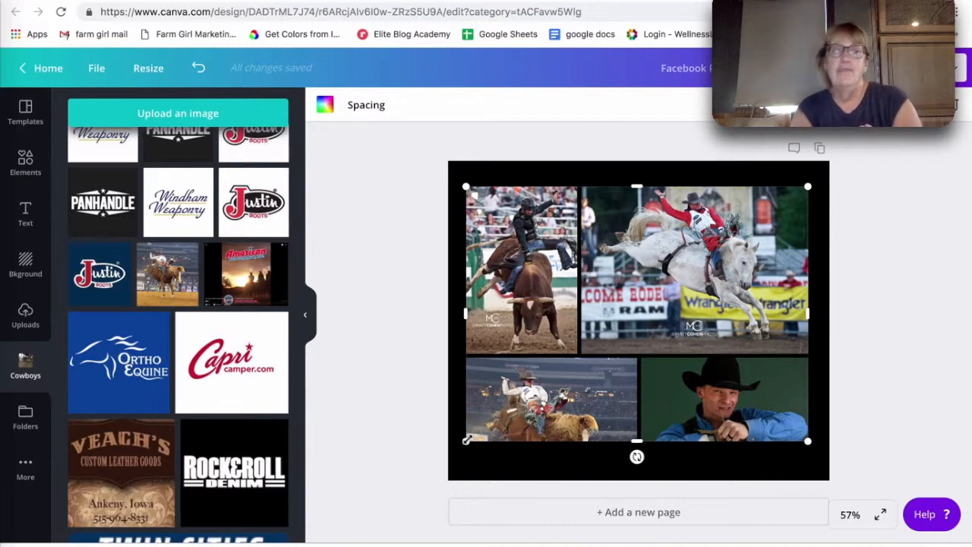
Step: Return to the design elements and select the existing "Grids" search term for replacement
{"action": "left_click", "coordinate": [25, 161]}
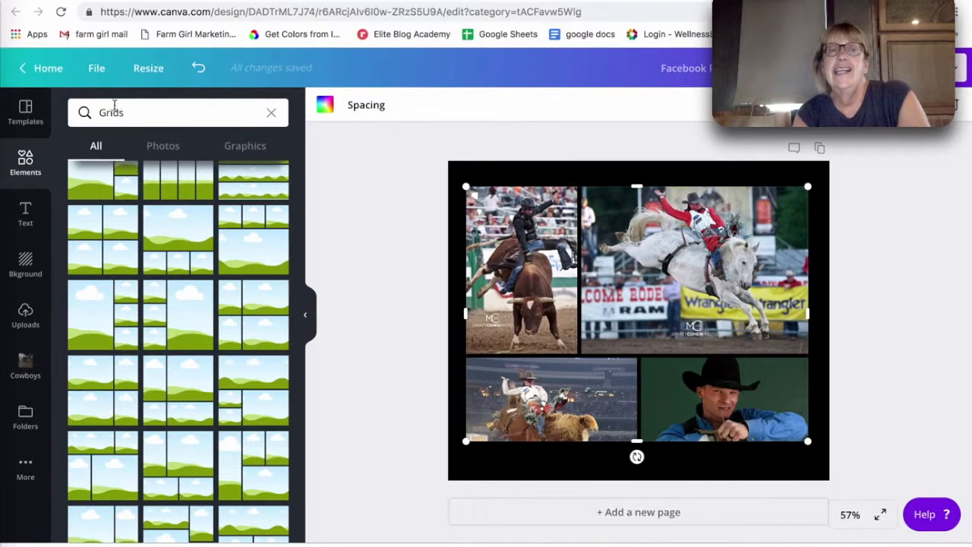
{"action": "left_click", "coordinate": [137, 112]}
{"action": "double_click", "coordinate": [102, 111]}
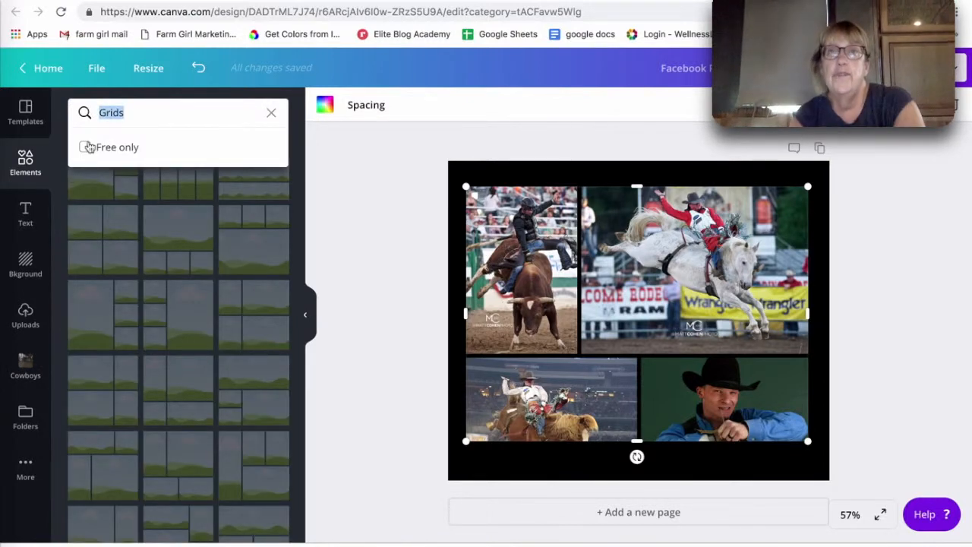